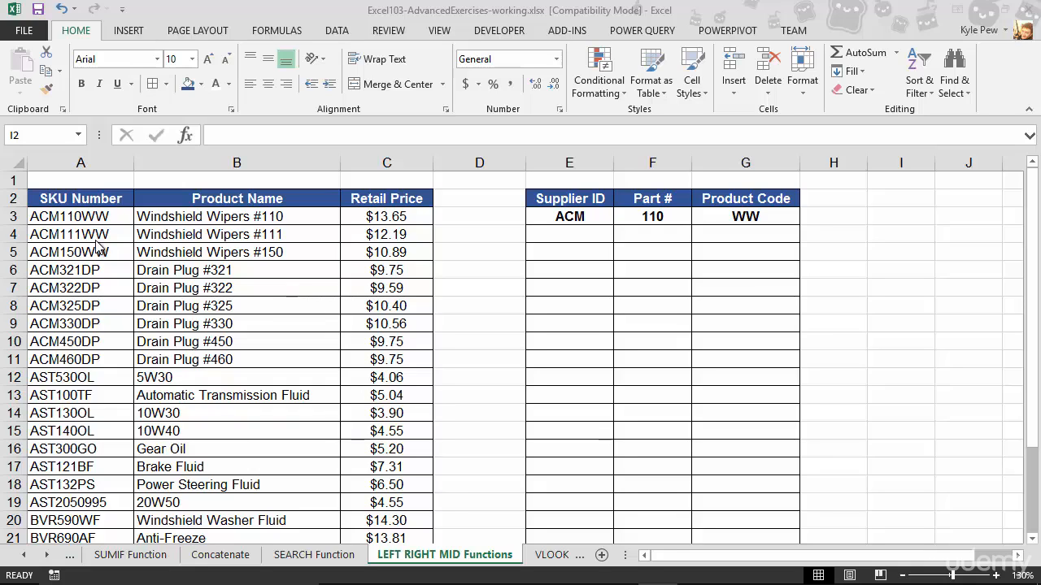
Insert a LEFT function in Supplier ID cell E4 that extracts the first 3 characters of the SKU number in A4
{"action": "left_click", "coordinate": [554, 233]}
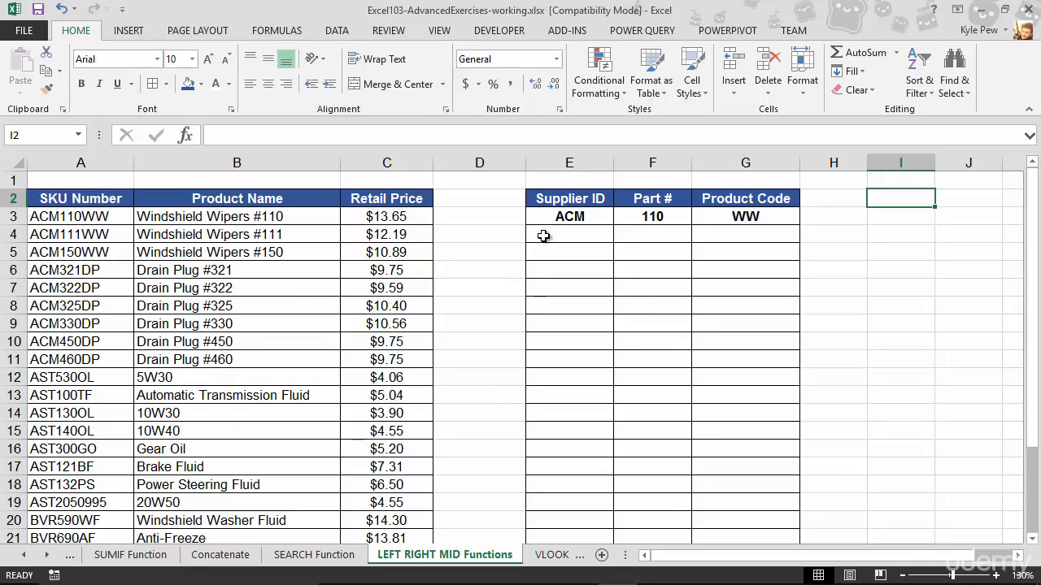
{"action": "left_click", "coordinate": [546, 235]}
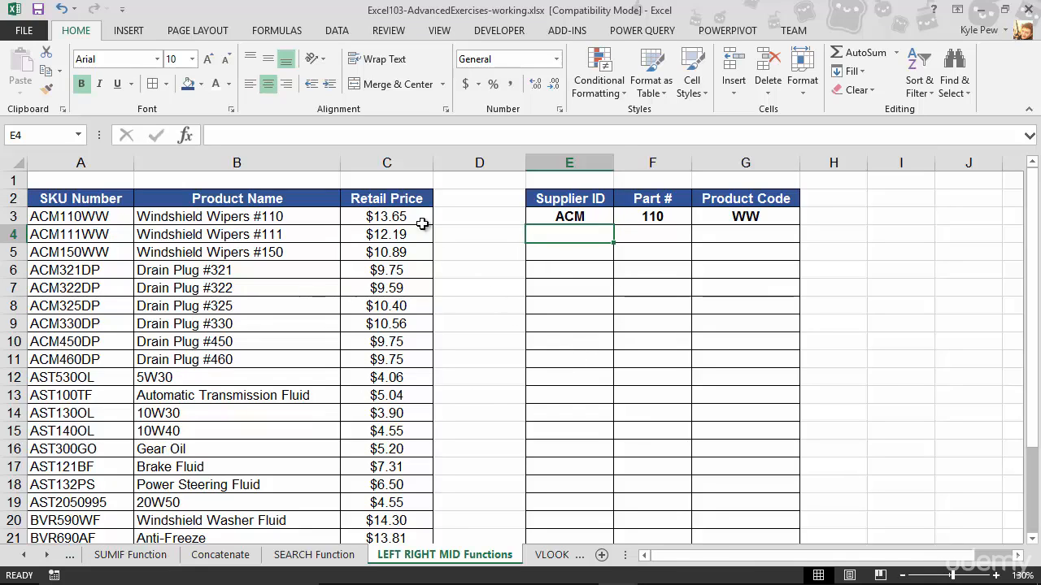
{"action": "left_click", "coordinate": [278, 31]}
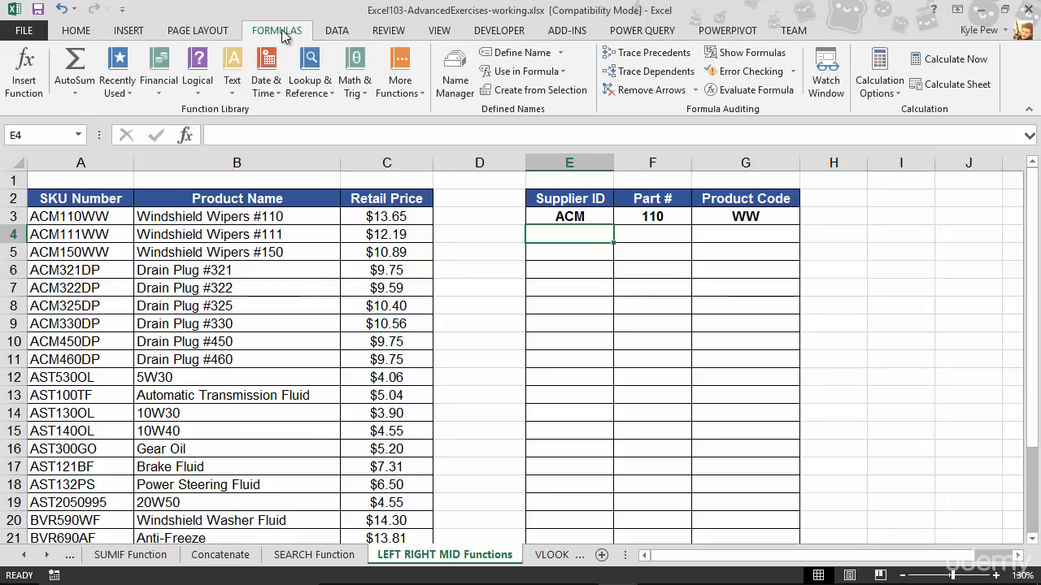
{"action": "left_click", "coordinate": [230, 87]}
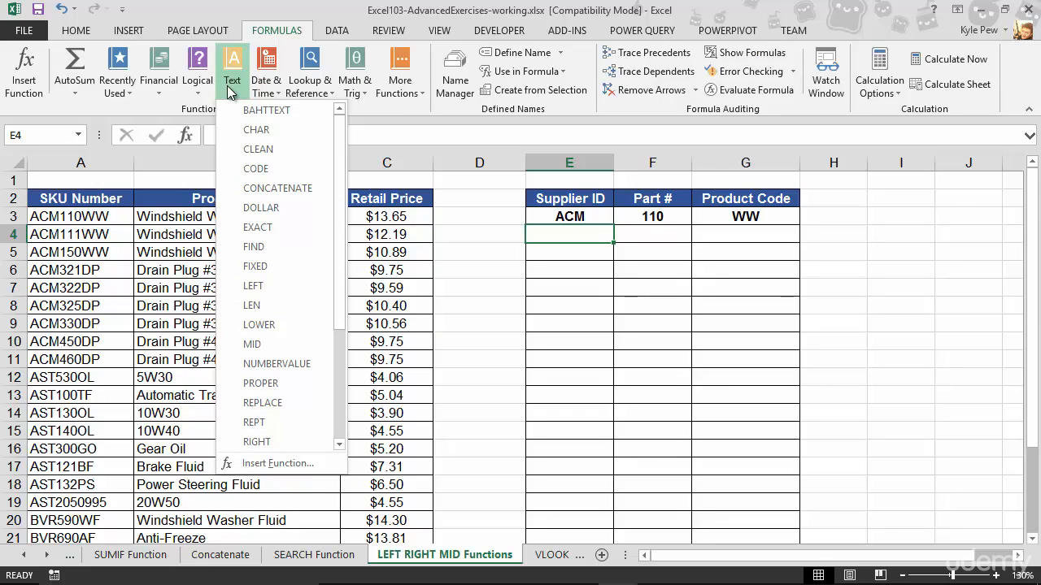
{"action": "left_click", "coordinate": [269, 285]}
{"action": "left_click_drag", "start_coordinate": [556, 286], "coordinate": [208, 186]}
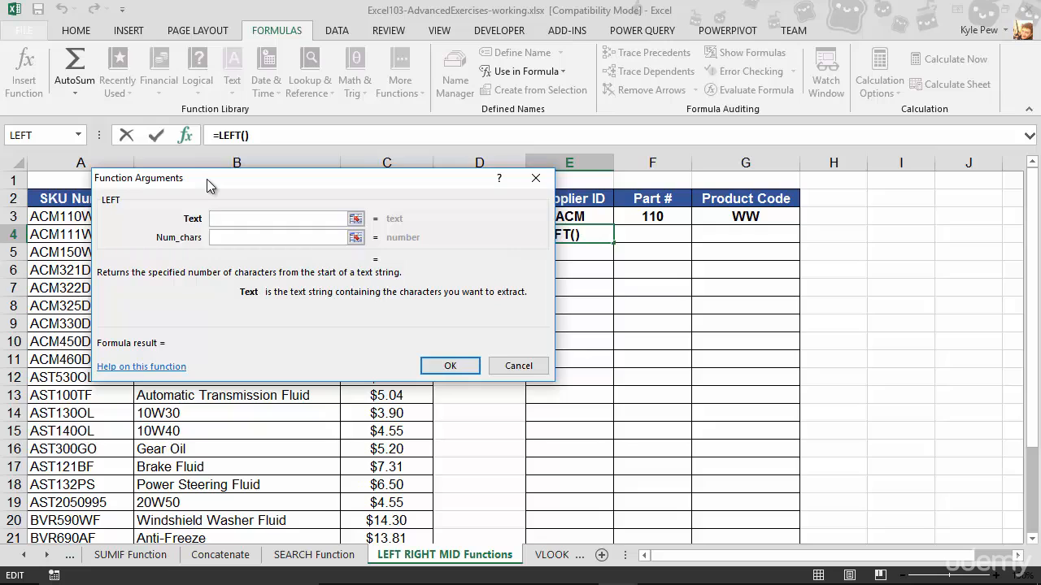
{"action": "left_click_drag", "start_coordinate": [207, 185], "coordinate": [286, 242]}
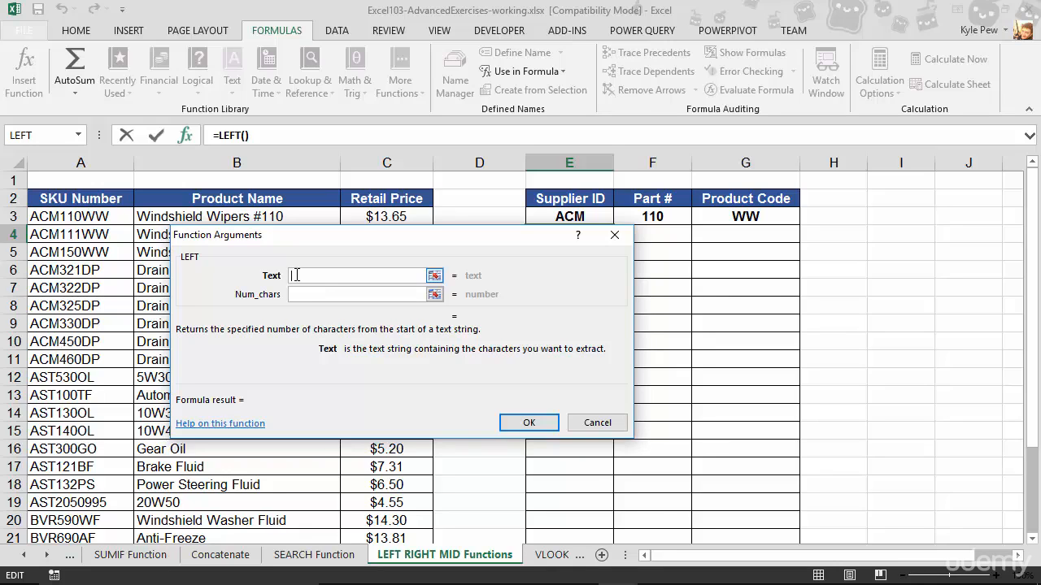
{"action": "left_click_drag", "start_coordinate": [373, 239], "coordinate": [381, 281]}
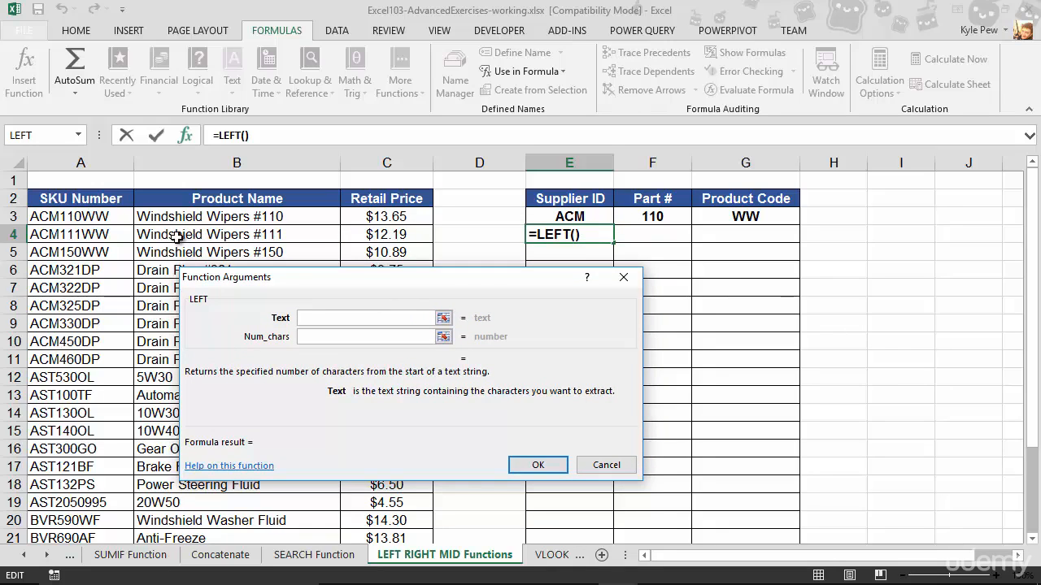
{"action": "left_click", "coordinate": [74, 235]}
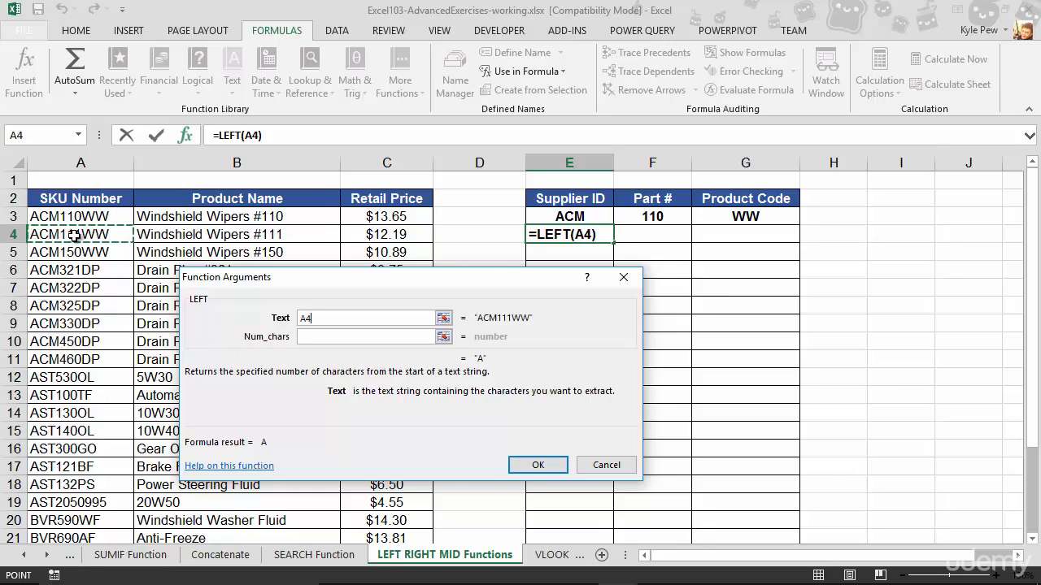
{"action": "left_click", "coordinate": [316, 339]}
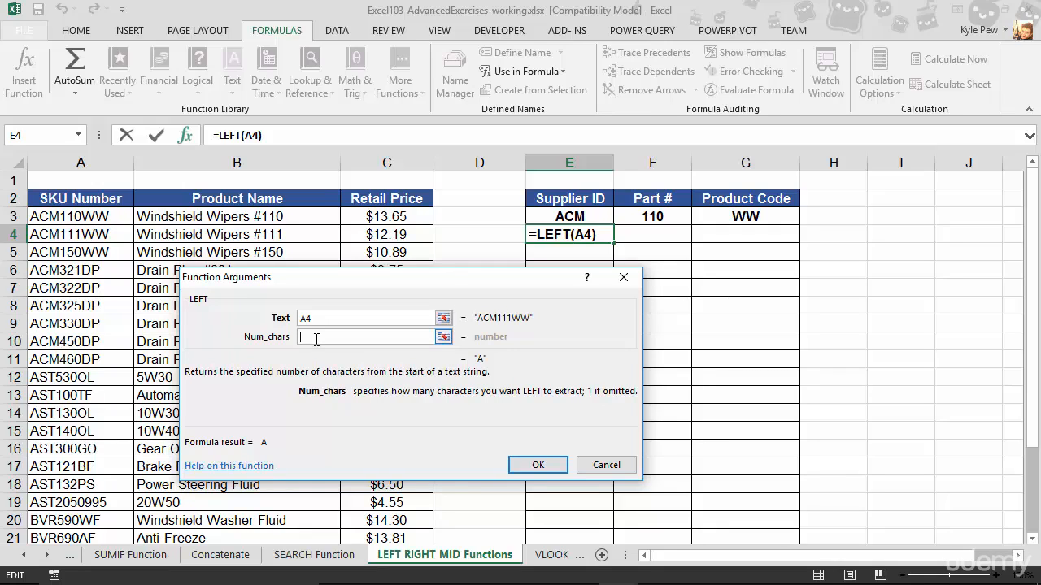
{"action": "type", "text": "3"}
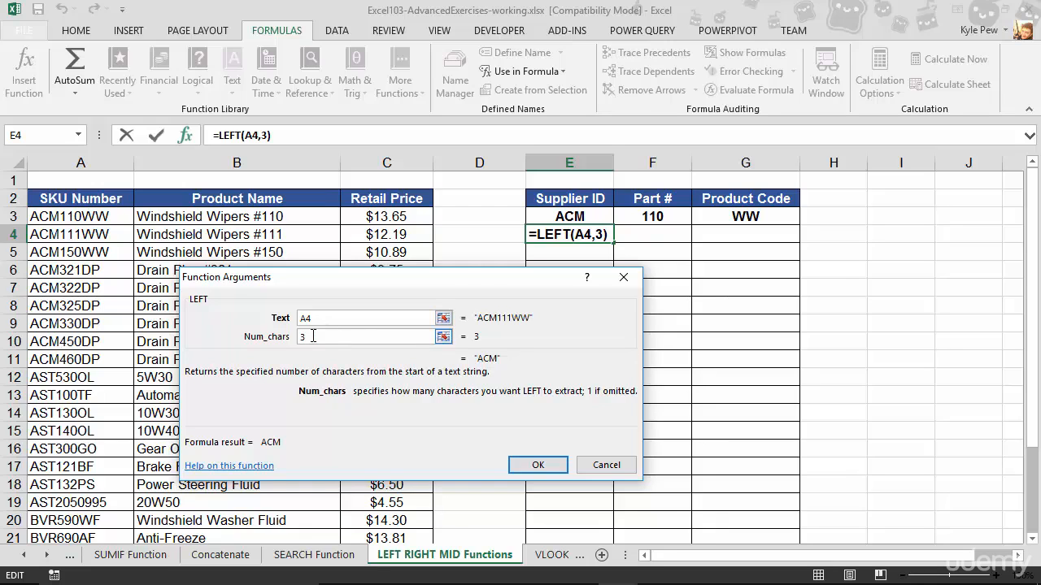
{"action": "left_click", "coordinate": [537, 465]}
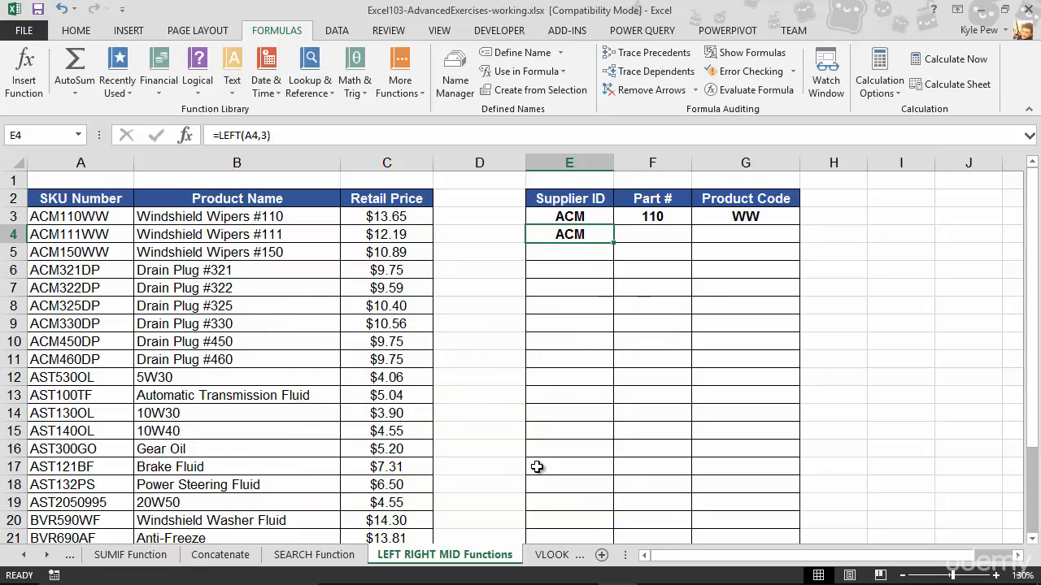
Insert a RIGHT function in Product Code cell G4 that extracts the last 2 characters of the SKU number in A4
{"action": "left_click", "coordinate": [710, 237]}
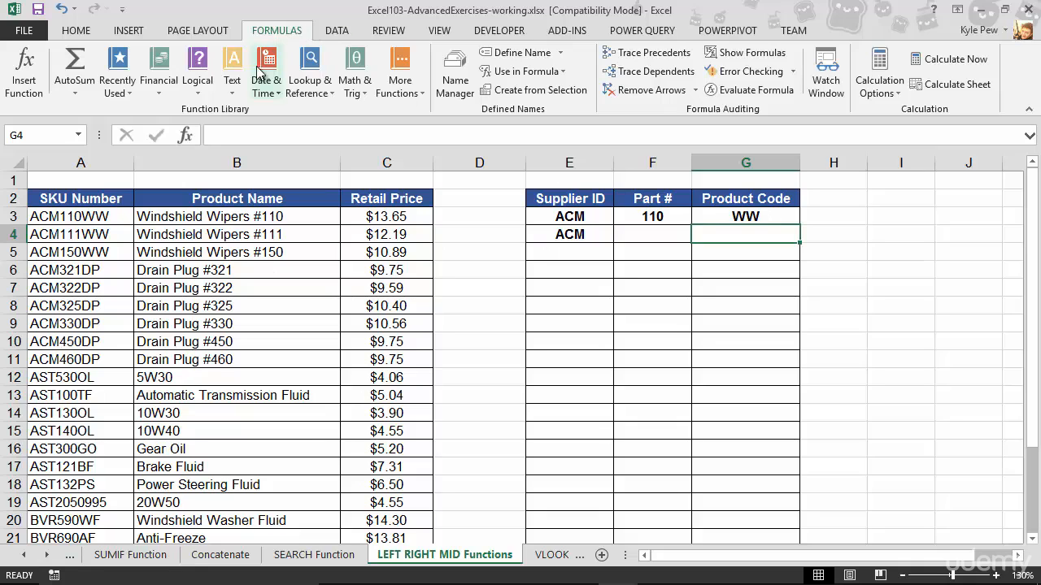
{"action": "left_click", "coordinate": [235, 95]}
{"action": "scroll", "coordinate": [268, 271], "scroll_direction": "down", "scroll_amount": 3}
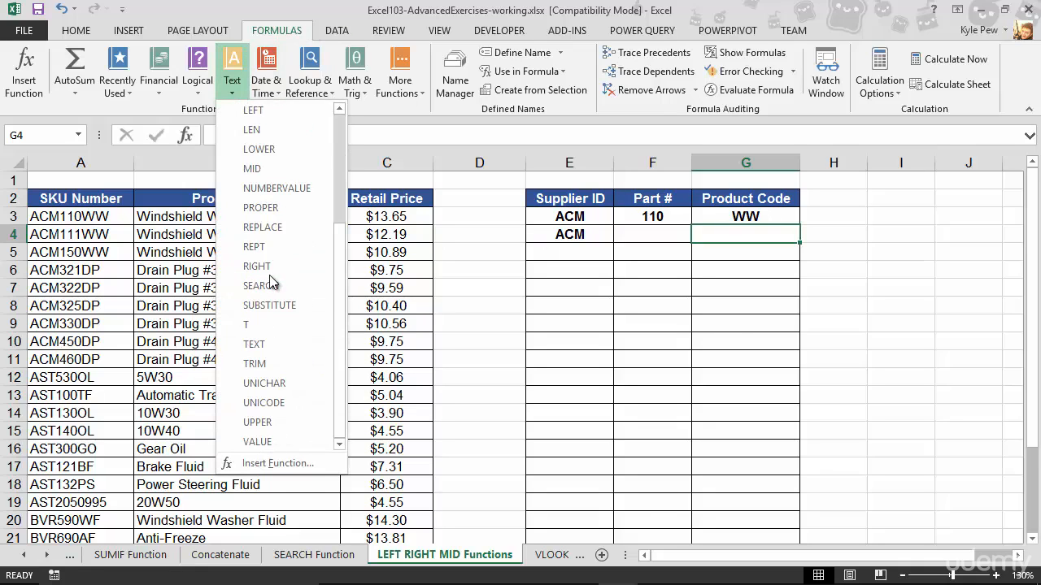
{"action": "left_click", "coordinate": [268, 271]}
{"action": "left_click_drag", "start_coordinate": [296, 277], "coordinate": [247, 220]}
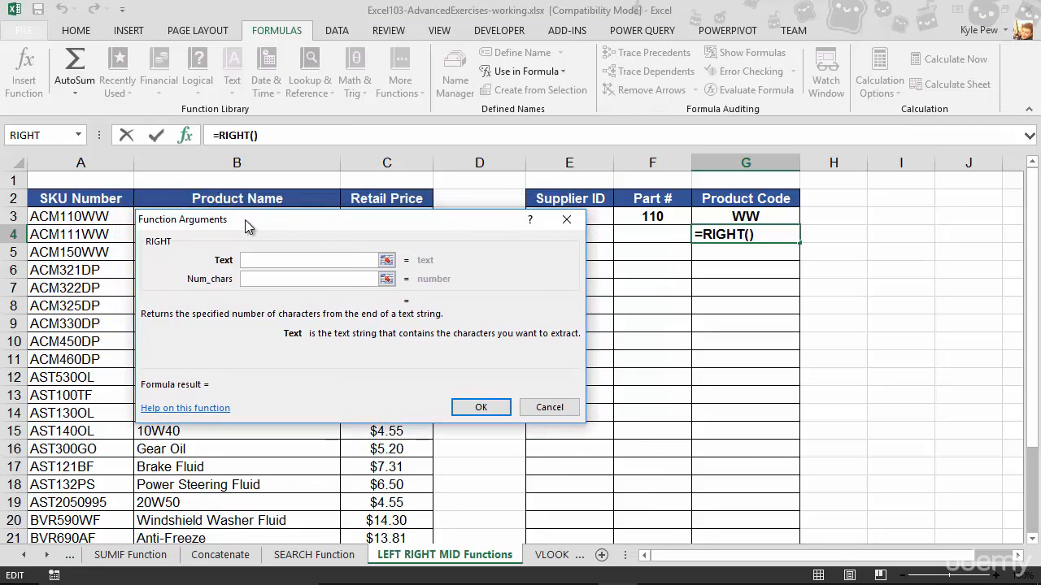
{"action": "left_click", "coordinate": [99, 233]}
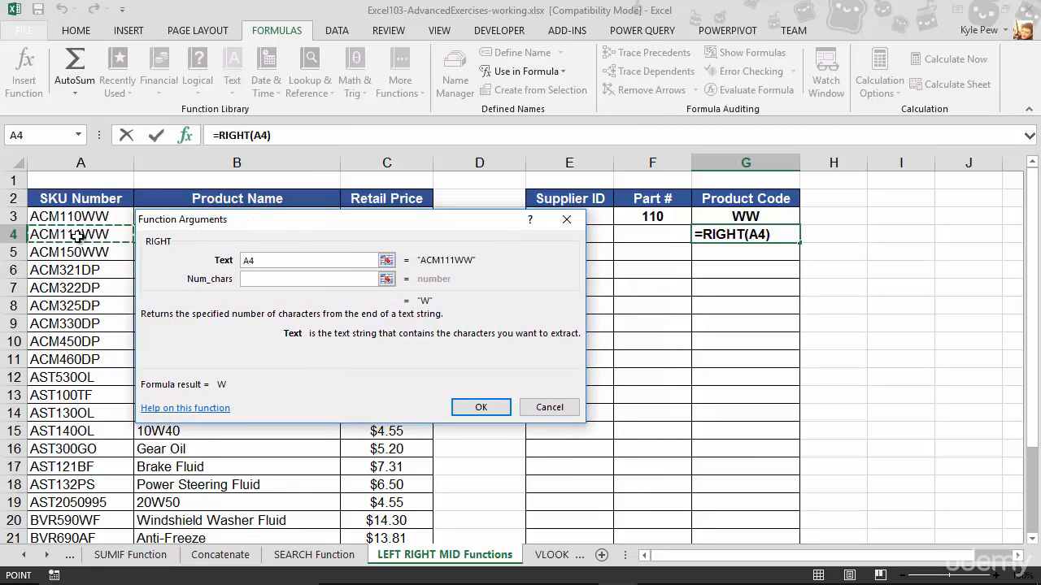
{"action": "left_click", "coordinate": [246, 280]}
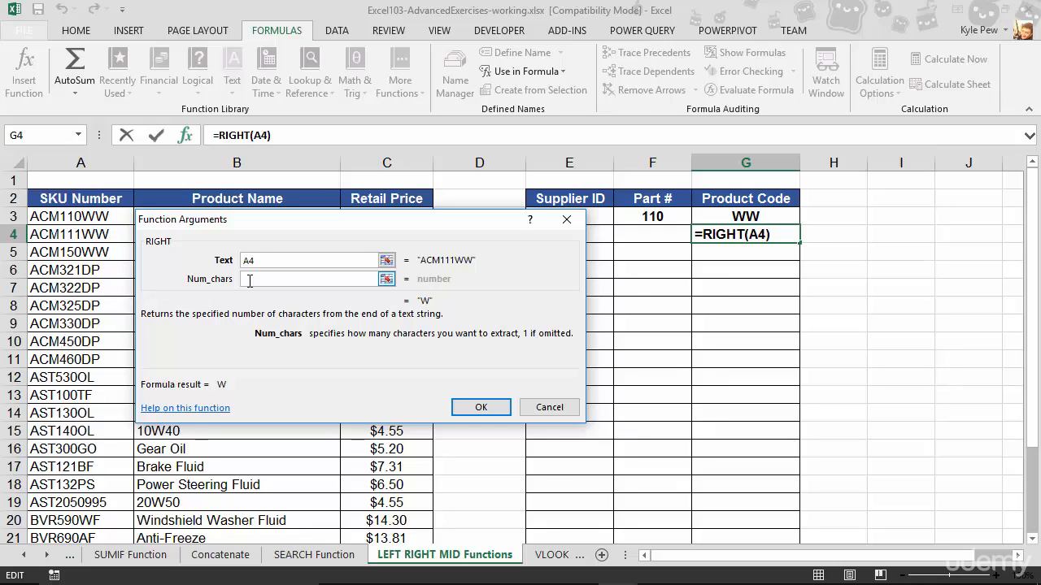
{"action": "type", "text": "2"}
{"action": "left_click", "coordinate": [479, 409]}
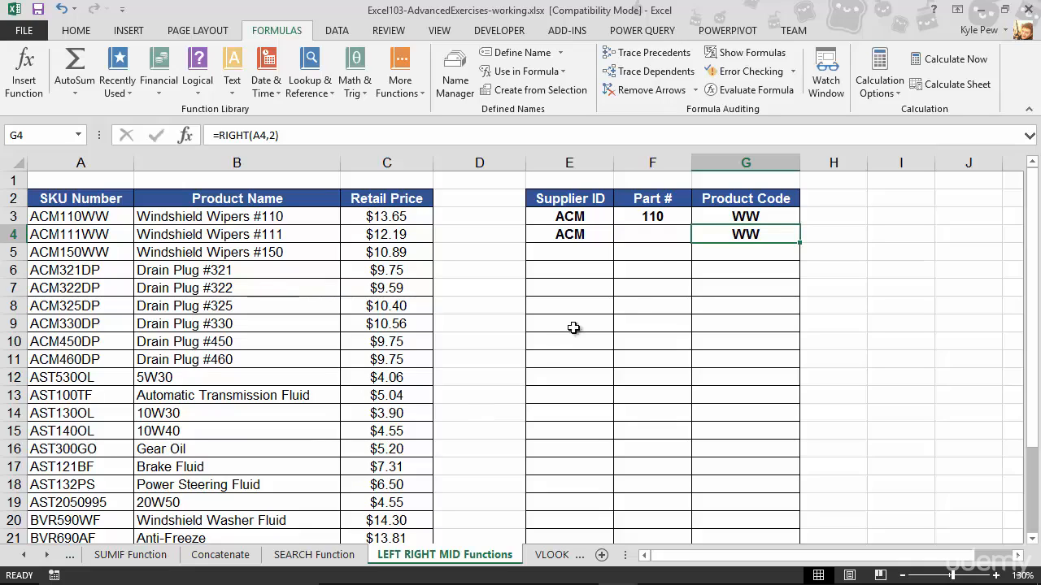
Insert a MID function in Part # cell F4 that extracts 3 characters from A4, starting at character 4
{"action": "left_click", "coordinate": [661, 230]}
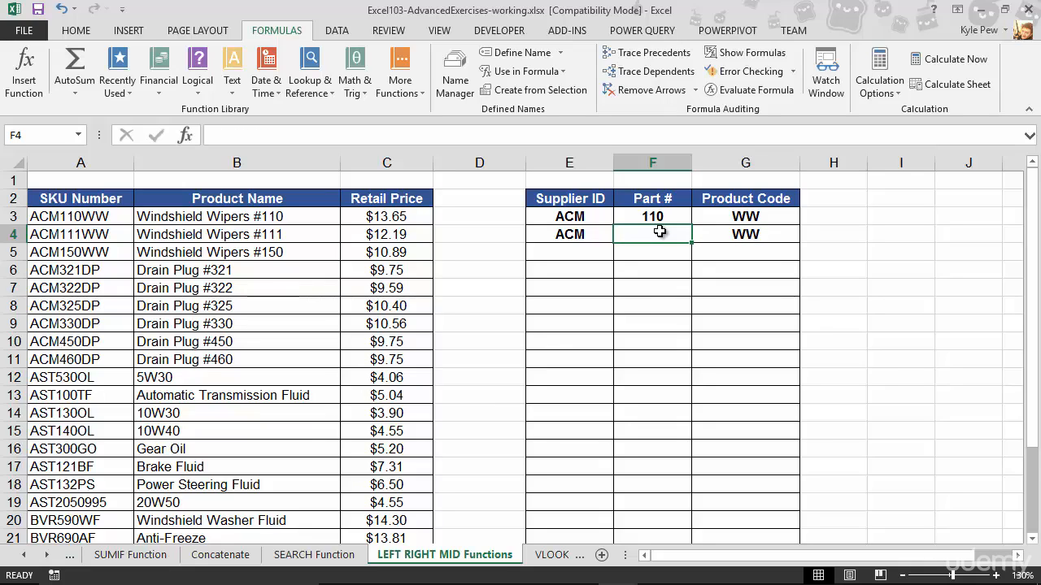
{"action": "left_click", "coordinate": [233, 71]}
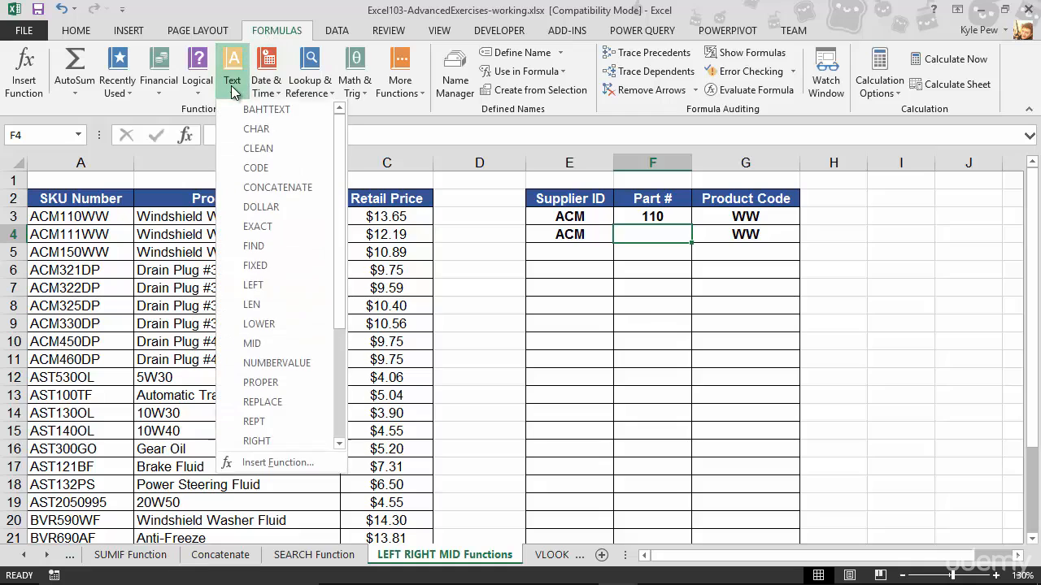
{"action": "scroll", "coordinate": [261, 209], "scroll_direction": "down", "scroll_amount": 1}
{"action": "scroll", "coordinate": [262, 209], "scroll_direction": "down", "scroll_amount": 1}
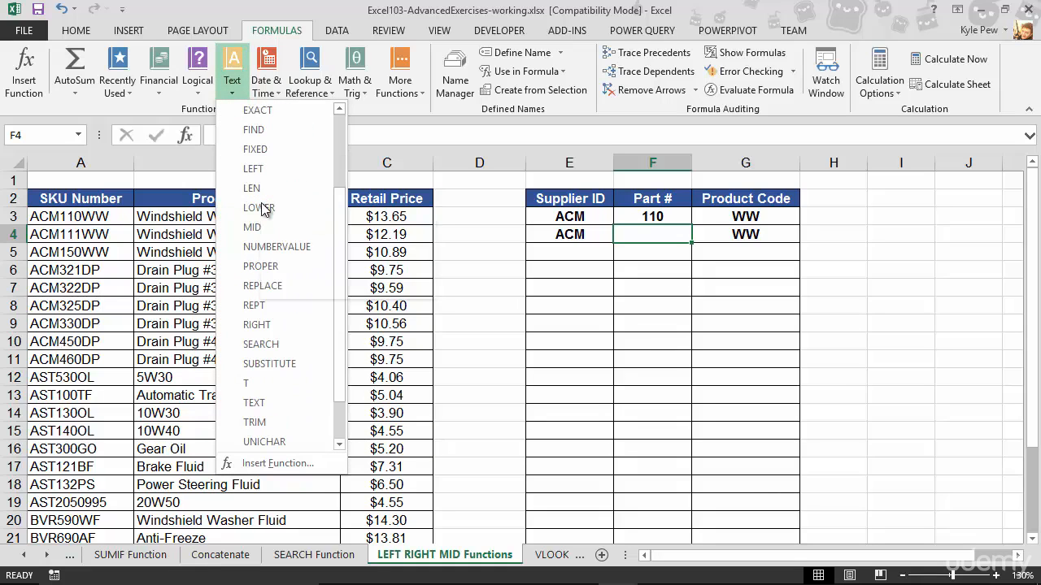
{"action": "left_click", "coordinate": [257, 229]}
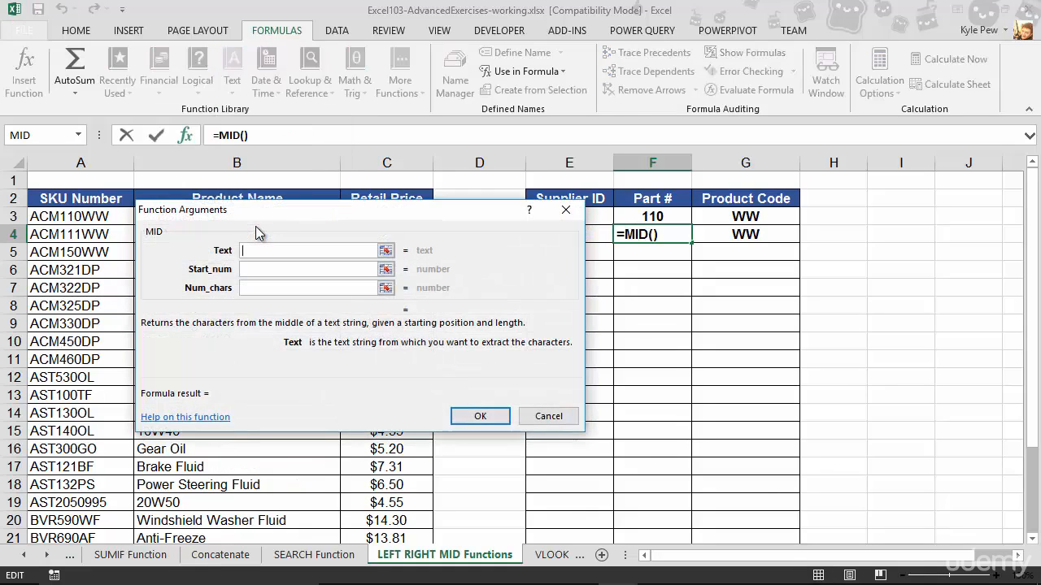
{"action": "left_click_drag", "start_coordinate": [262, 204], "coordinate": [319, 248]}
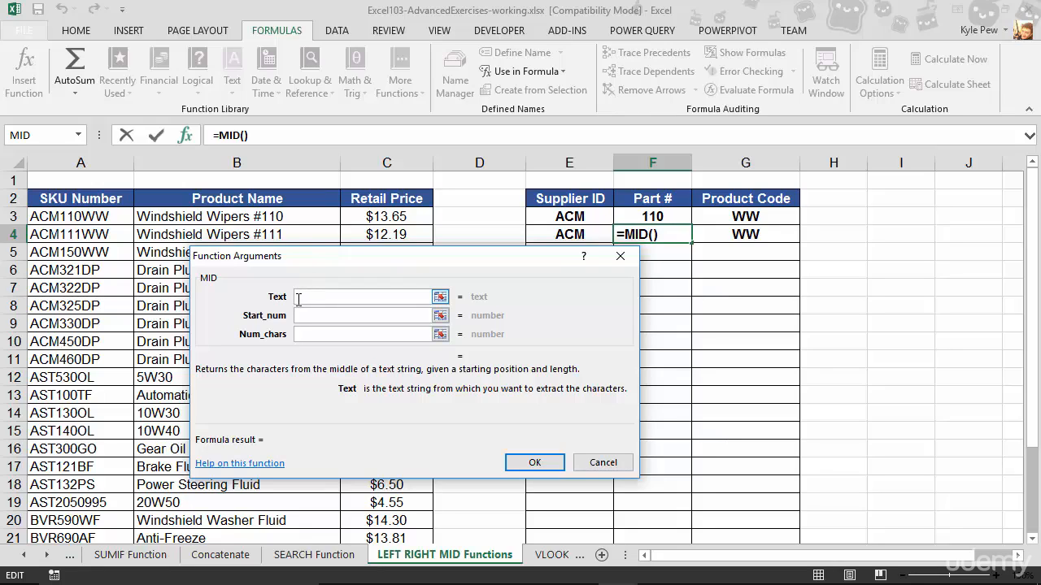
{"action": "left_click", "coordinate": [57, 237]}
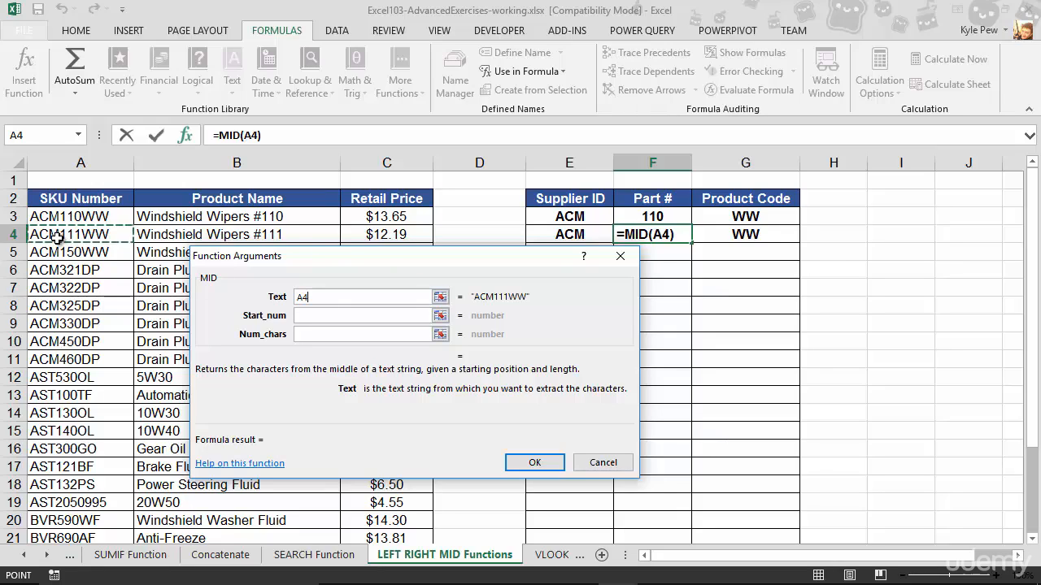
{"action": "left_click", "coordinate": [313, 314]}
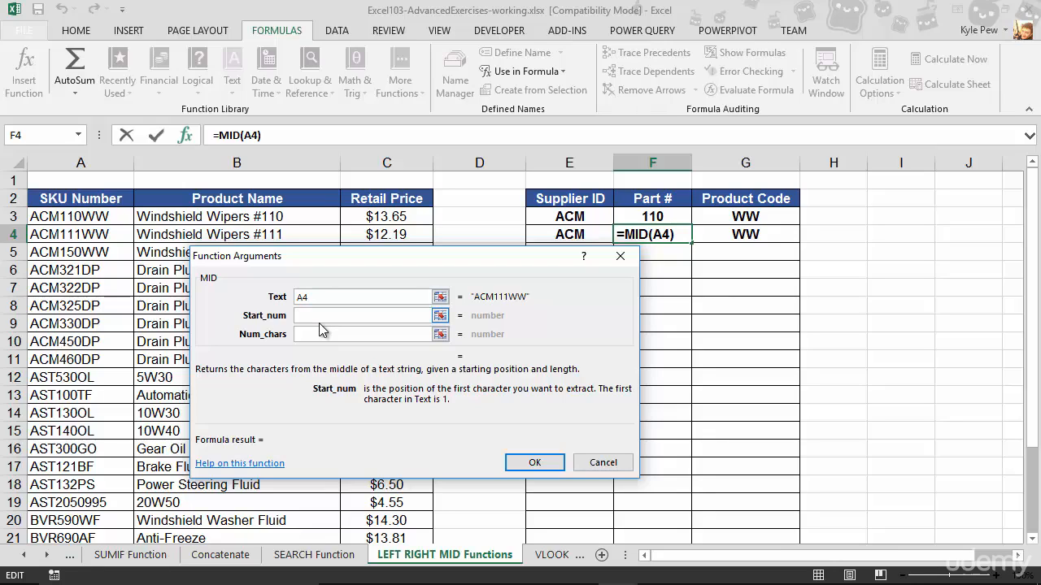
{"action": "type", "text": "4"}
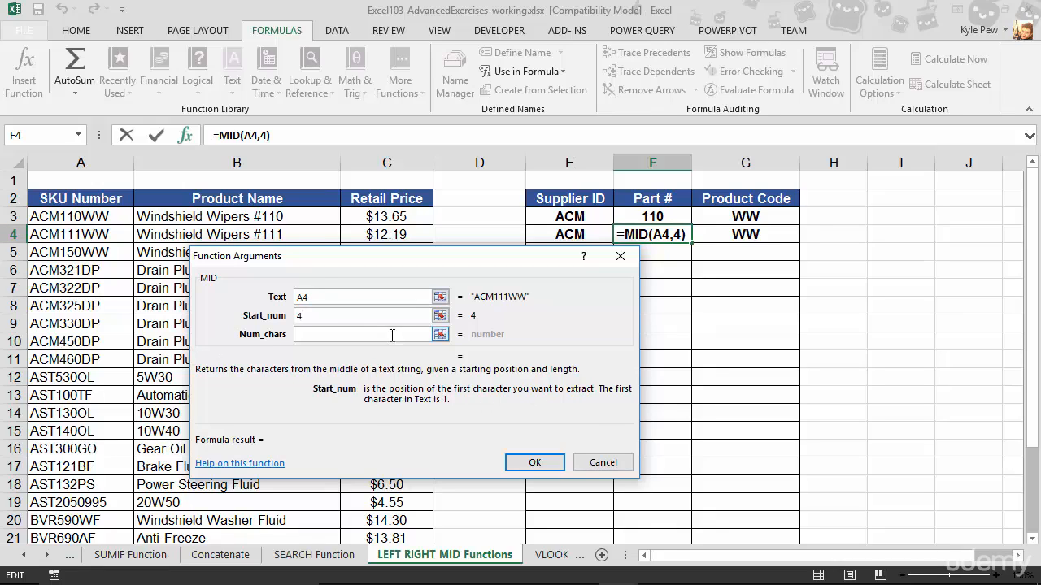
{"action": "left_click", "coordinate": [311, 335]}
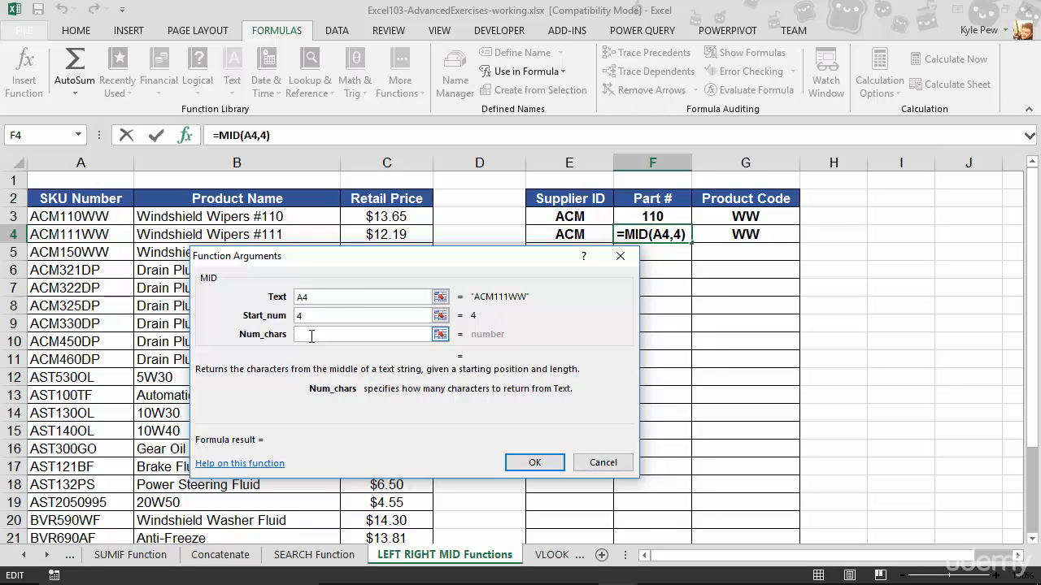
{"action": "type", "text": "3"}
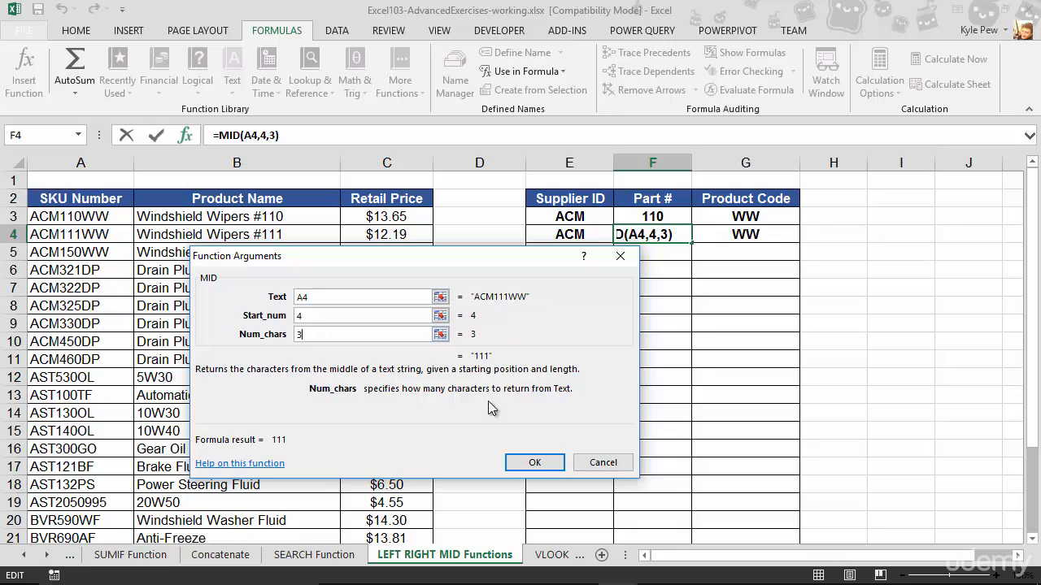
{"action": "left_click", "coordinate": [535, 463]}
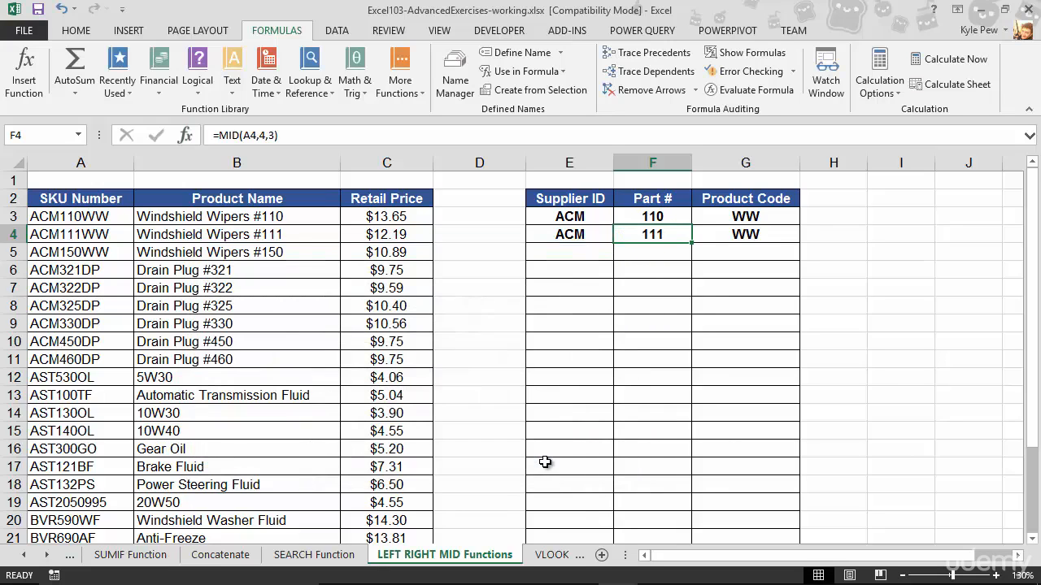